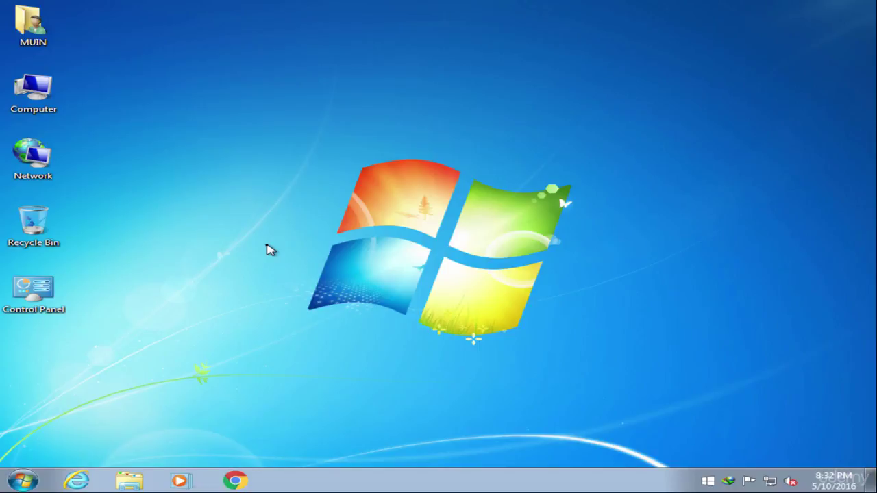
Open the Windows Update settings from Control Panel and set important updates to "Install updates automatically (recommended)".
{"action": "double_click", "coordinate": [52, 291]}
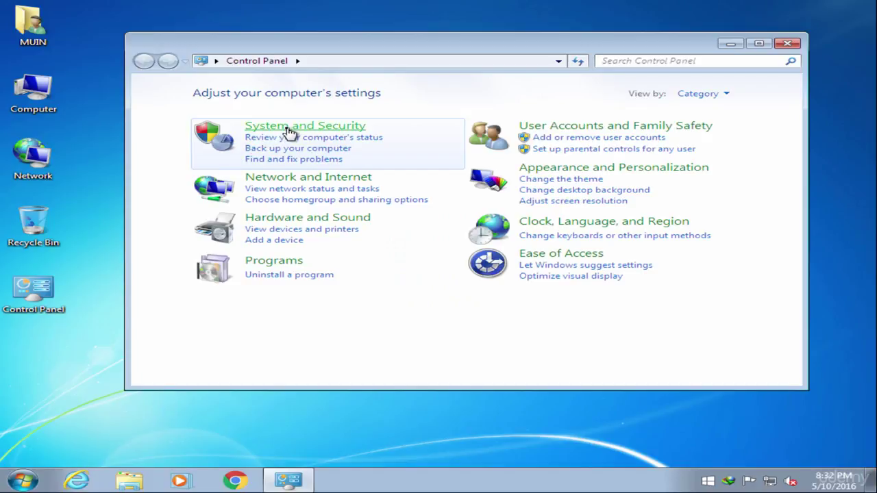
{"action": "left_click", "coordinate": [288, 130]}
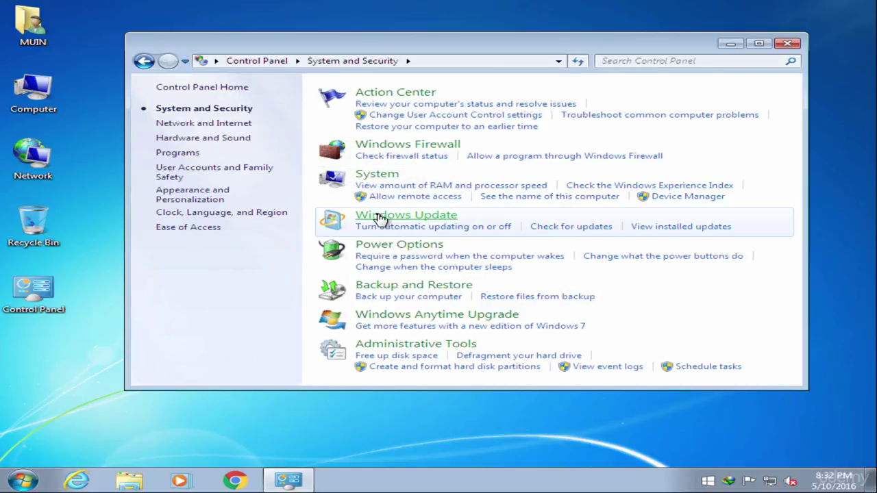
{"action": "left_click", "coordinate": [387, 217]}
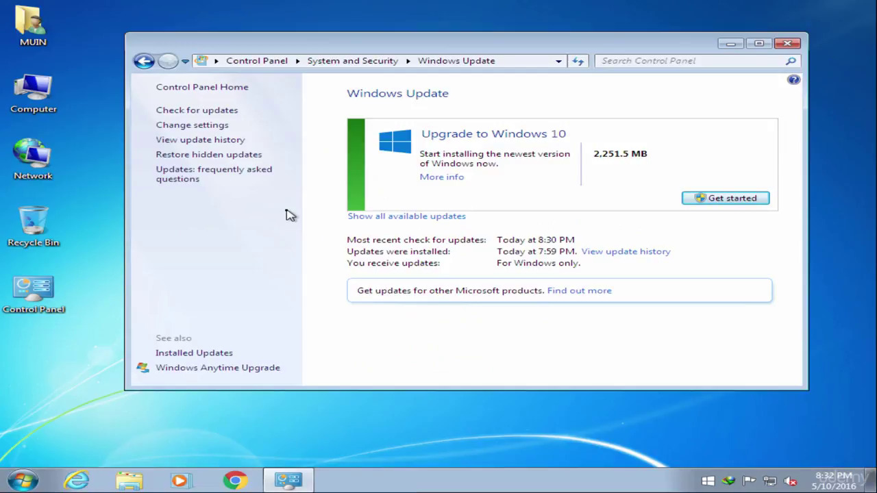
{"action": "left_click", "coordinate": [192, 125]}
{"action": "left_click", "coordinate": [340, 182]}
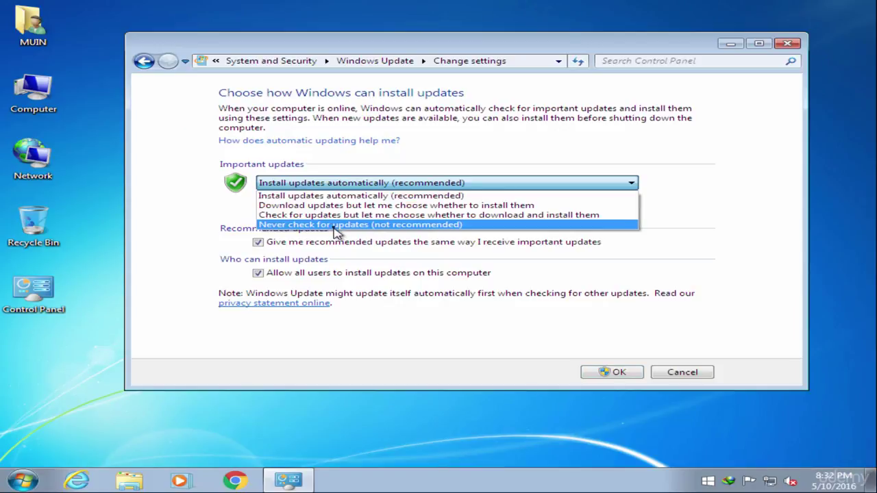
{"action": "left_click", "coordinate": [320, 197]}
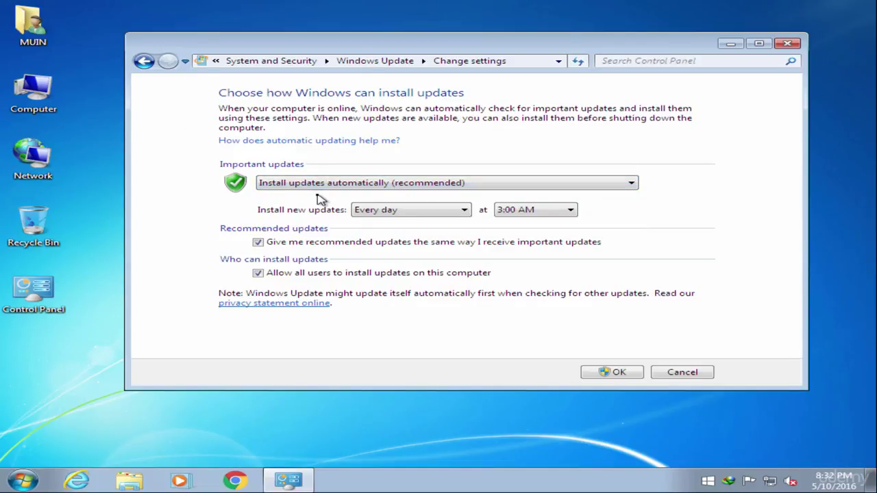
{"action": "left_click", "coordinate": [600, 370]}
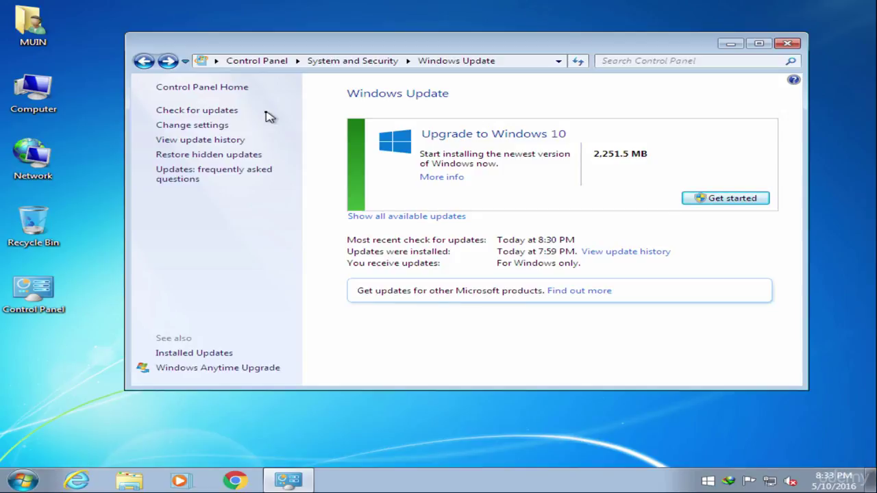
Start a check for new Windows updates and close the Windows Update window.
{"action": "left_click", "coordinate": [221, 113]}
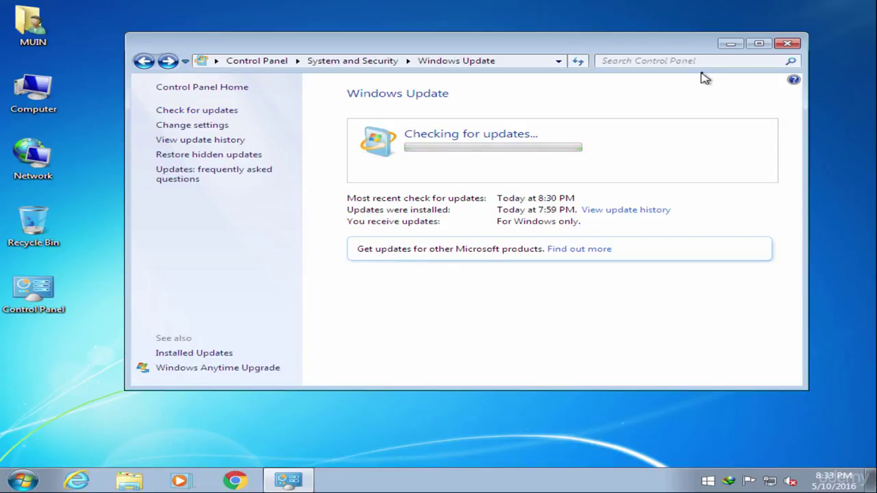
{"action": "left_click", "coordinate": [788, 43]}
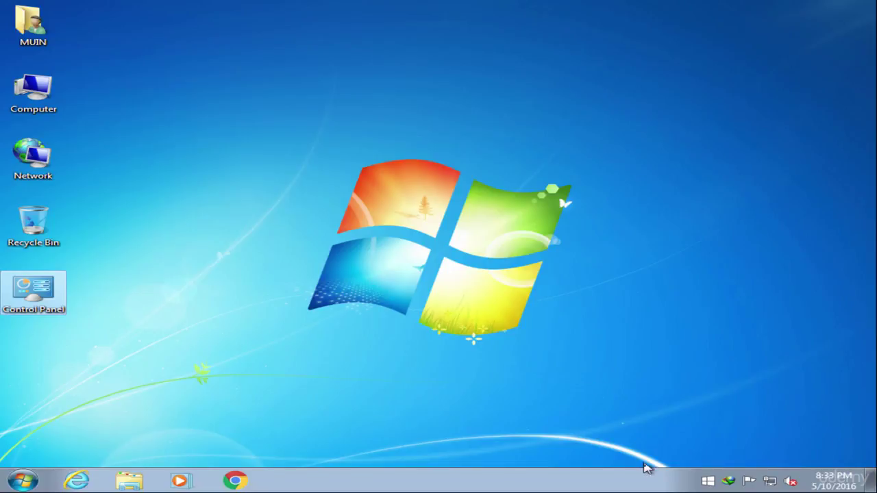
Open the Get Windows 10 app and view its upgrade scheduling page, returning without confirming a time.
{"action": "left_click", "coordinate": [709, 483]}
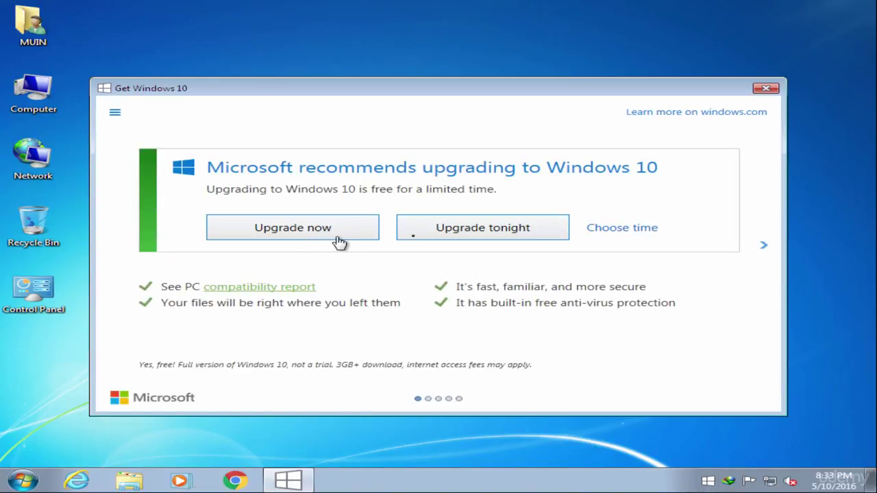
{"action": "left_click", "coordinate": [622, 230]}
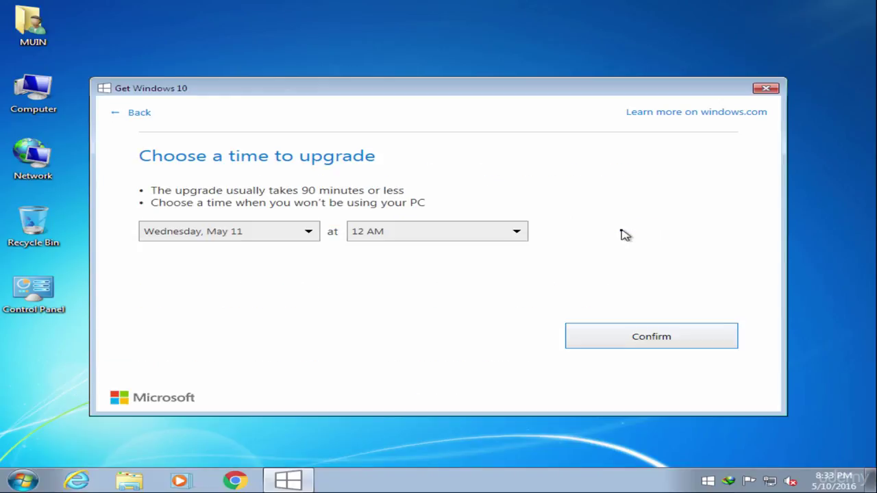
{"action": "left_click", "coordinate": [142, 114]}
Review the Windows 10 feature slides through to the last one, return to the first slide and close the app.
{"action": "left_click", "coordinate": [764, 246]}
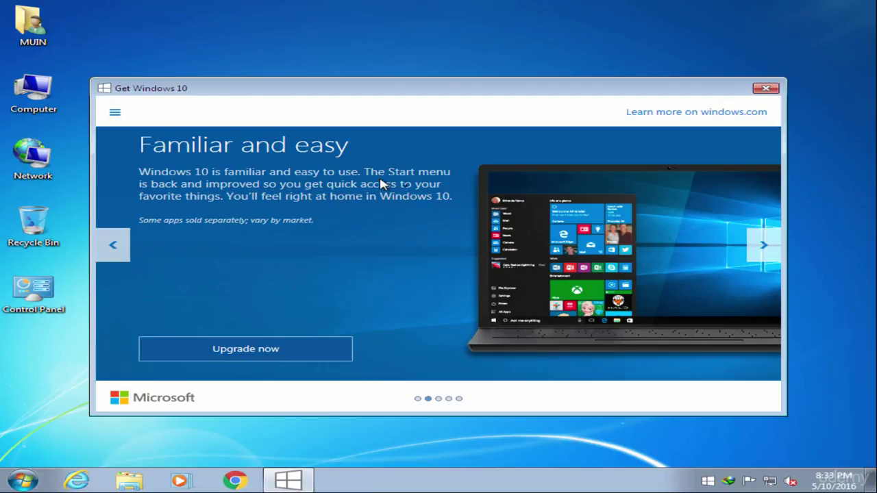
{"action": "left_click", "coordinate": [763, 246]}
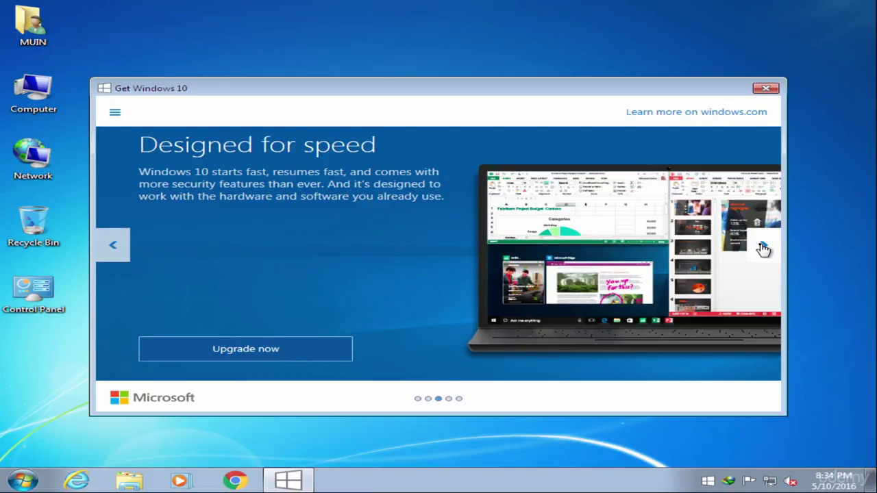
{"action": "left_click", "coordinate": [763, 248]}
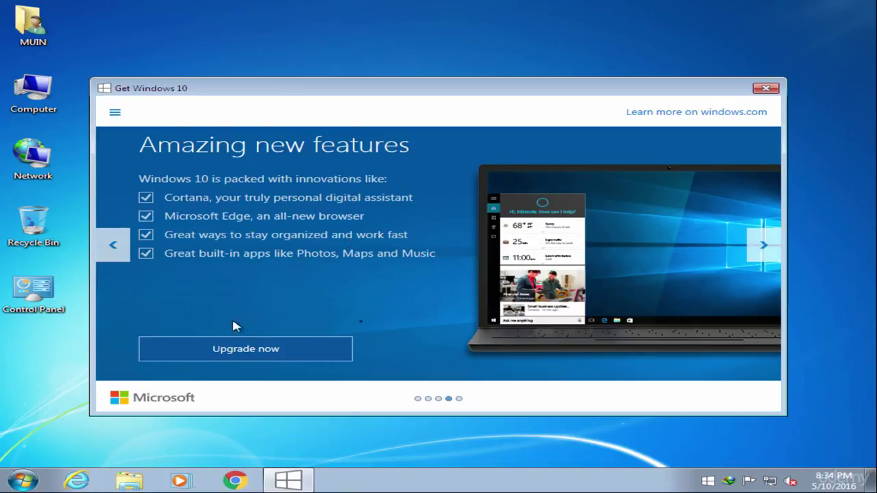
{"action": "left_click", "coordinate": [771, 251]}
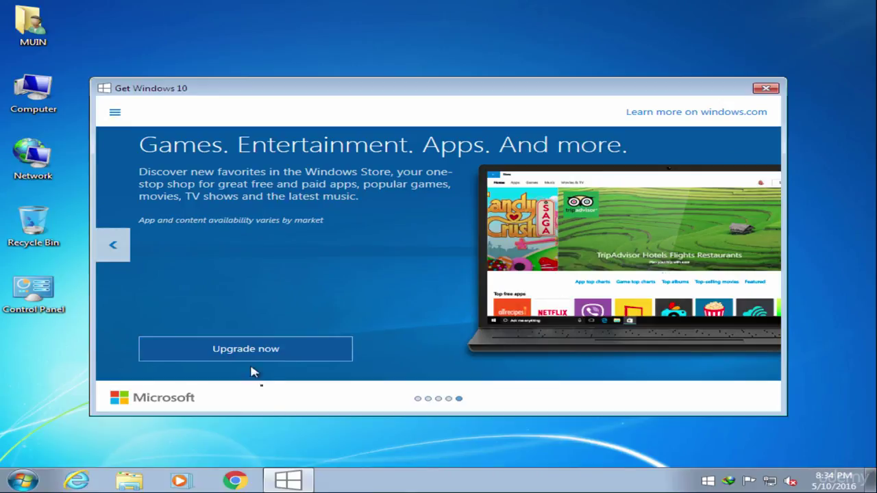
{"action": "left_click", "coordinate": [418, 399]}
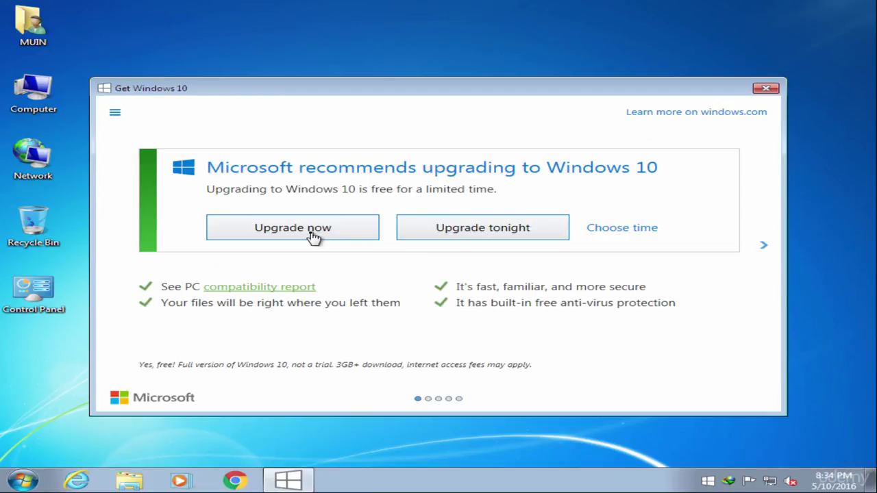
{"action": "left_click", "coordinate": [768, 89]}
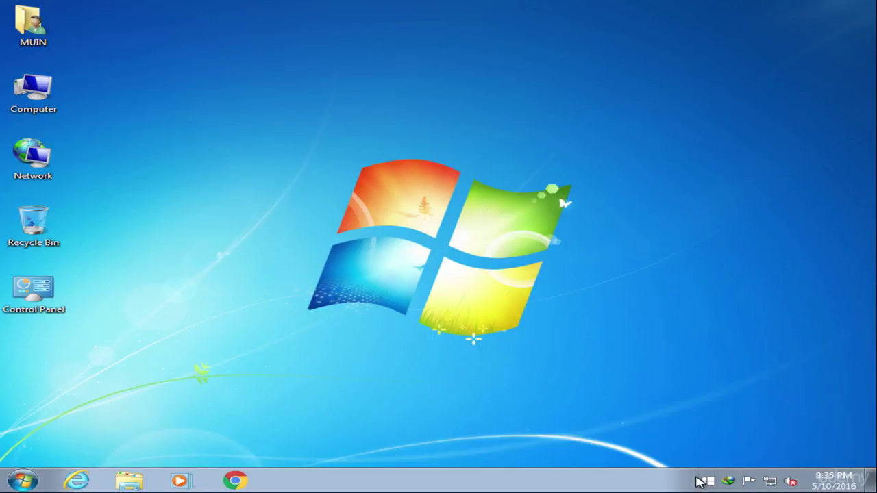
Open Chrome, go to microsoft.com/windows and open the Windows 10 upgrade page.
{"action": "left_click", "coordinate": [235, 480]}
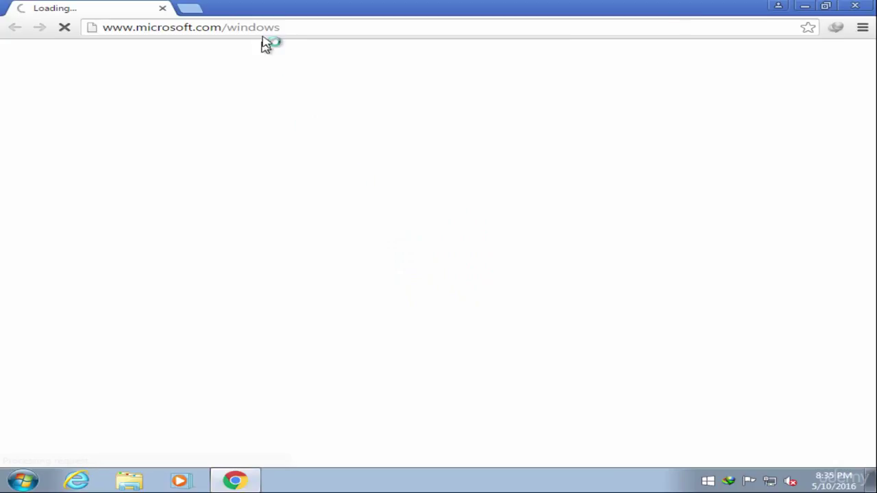
{"action": "left_click", "coordinate": [265, 30]}
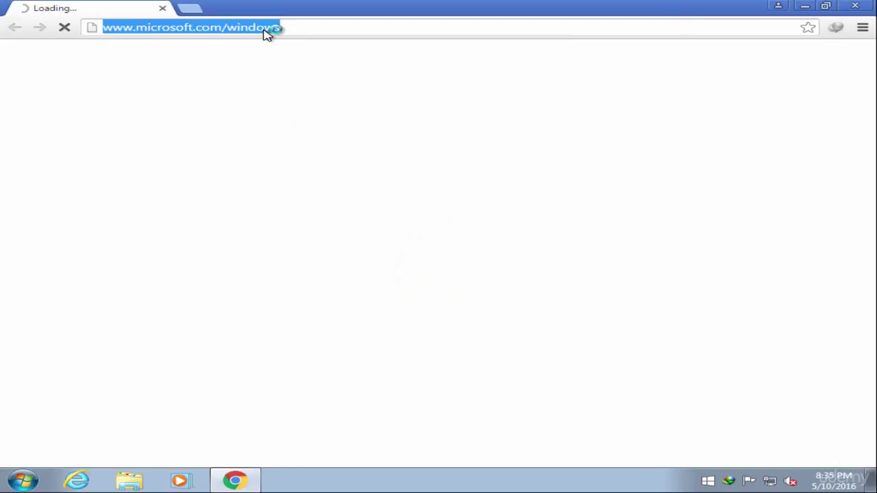
{"action": "type", "text": "microso"}
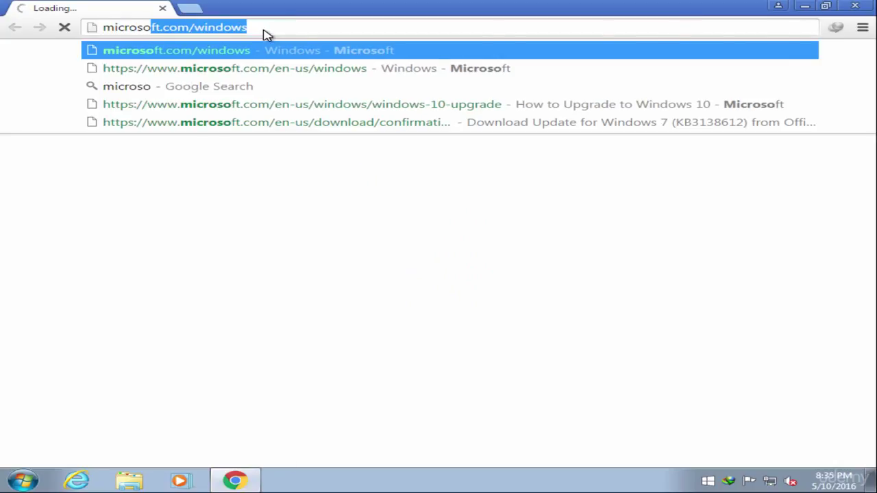
{"action": "key", "text": "End"}
{"action": "key", "text": "Return"}
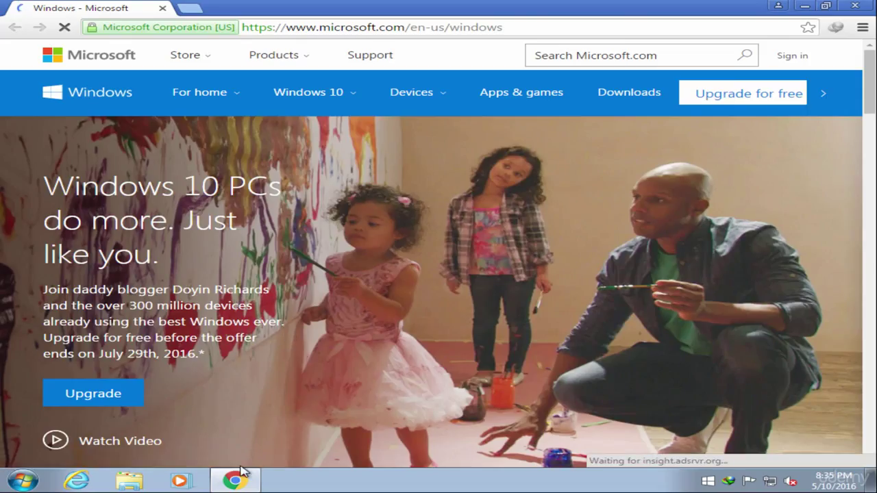
{"action": "left_click", "coordinate": [98, 394]}
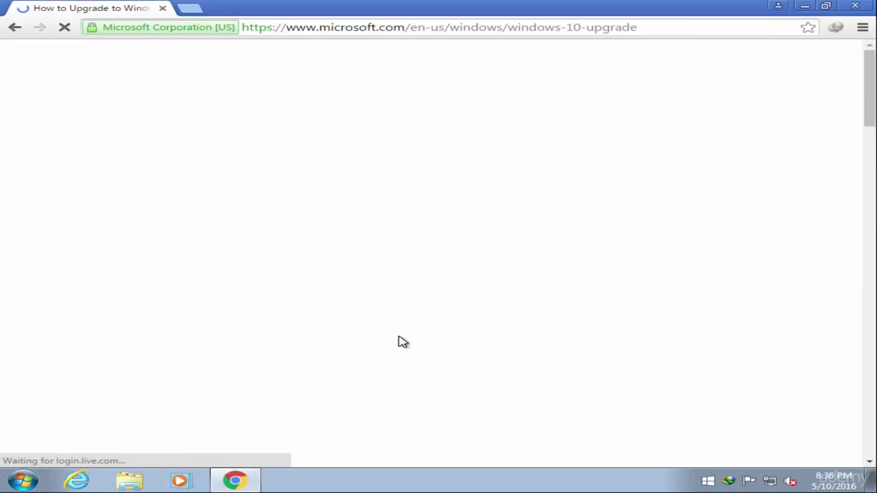
Examine the Windows 10 upgrade page, particularly the end date of the free upgrade offer.
{"action": "scroll", "coordinate": [400, 341], "scroll_direction": "down", "scroll_amount": 5}
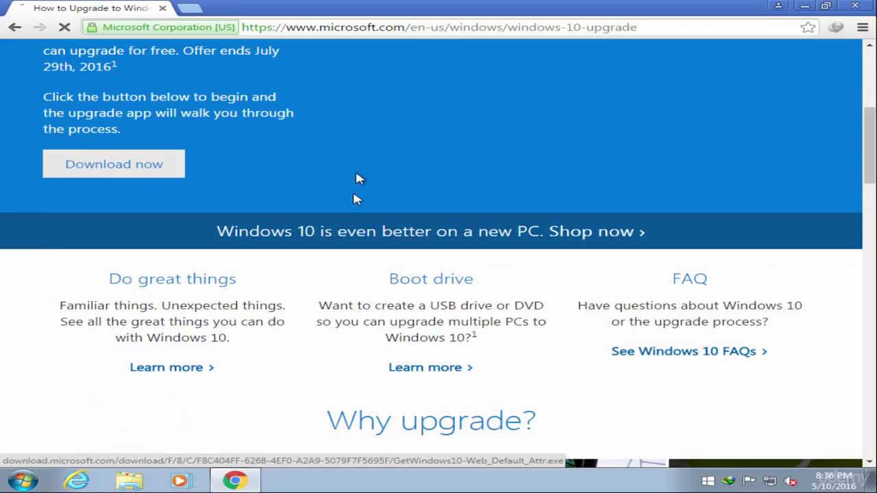
{"action": "scroll", "coordinate": [354, 204], "scroll_direction": "up", "scroll_amount": 3}
{"action": "scroll", "coordinate": [355, 204], "scroll_direction": "up", "scroll_amount": 2}
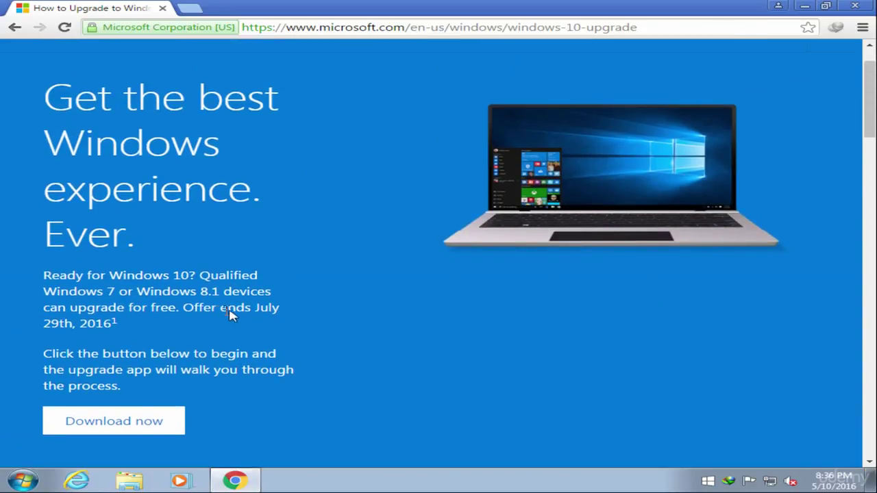
{"action": "left_click_drag", "start_coordinate": [56, 325], "coordinate": [118, 324]}
{"action": "left_click", "coordinate": [118, 323]}
{"action": "left_click", "coordinate": [541, 282]}
{"action": "left_click_drag", "start_coordinate": [186, 334], "coordinate": [45, 326]}
{"action": "left_click", "coordinate": [45, 326]}
Download the Windows 10 upgrade app, adding the duplicate with a numbered file name.
{"action": "left_click", "coordinate": [176, 430]}
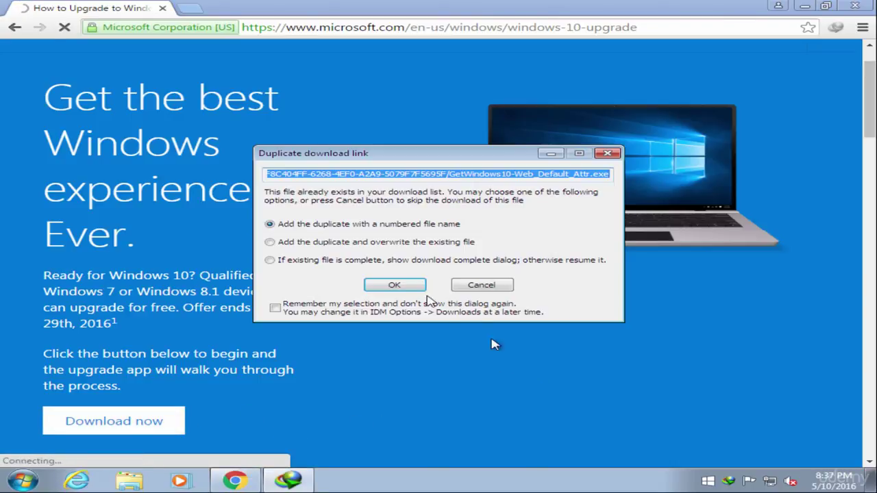
{"action": "left_click", "coordinate": [400, 286]}
{"action": "left_click", "coordinate": [406, 286]}
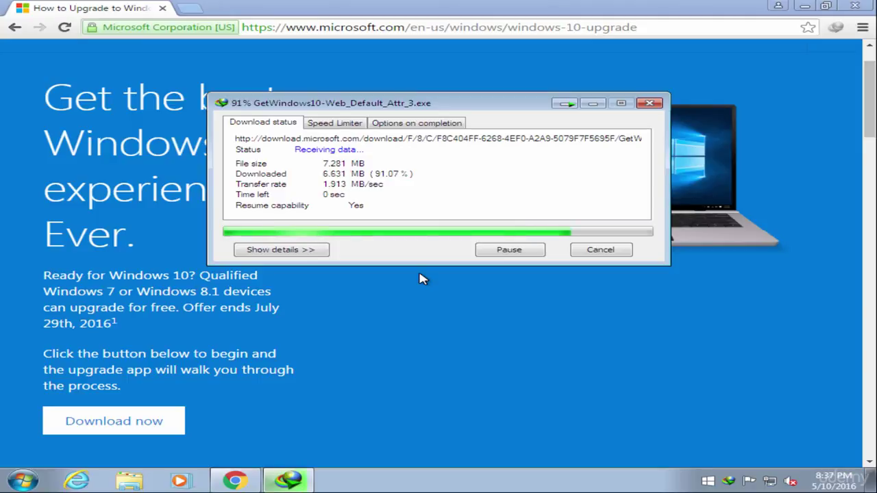
{"action": "left_click", "coordinate": [308, 287]}
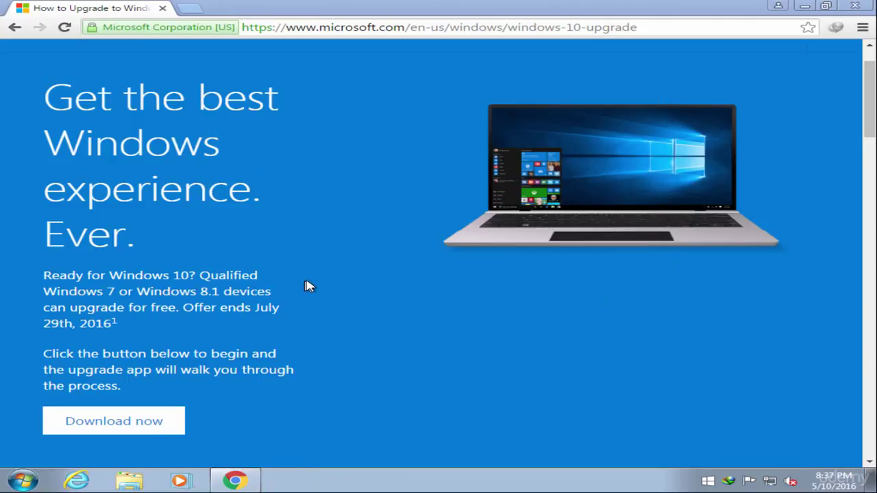